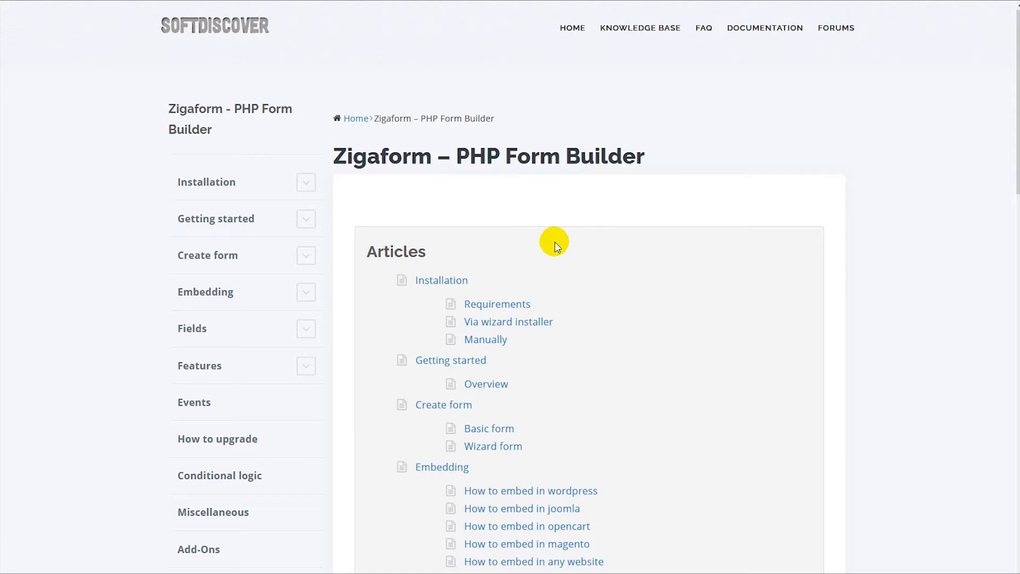
{"action": "scroll", "coordinate": [576, 215], "scroll_direction": "down", "scroll_amount": 3}
{"action": "scroll", "coordinate": [580, 218], "scroll_direction": "up", "scroll_amount": 3}
{"action": "scroll", "coordinate": [546, 242], "scroll_direction": "down", "scroll_amount": 1}
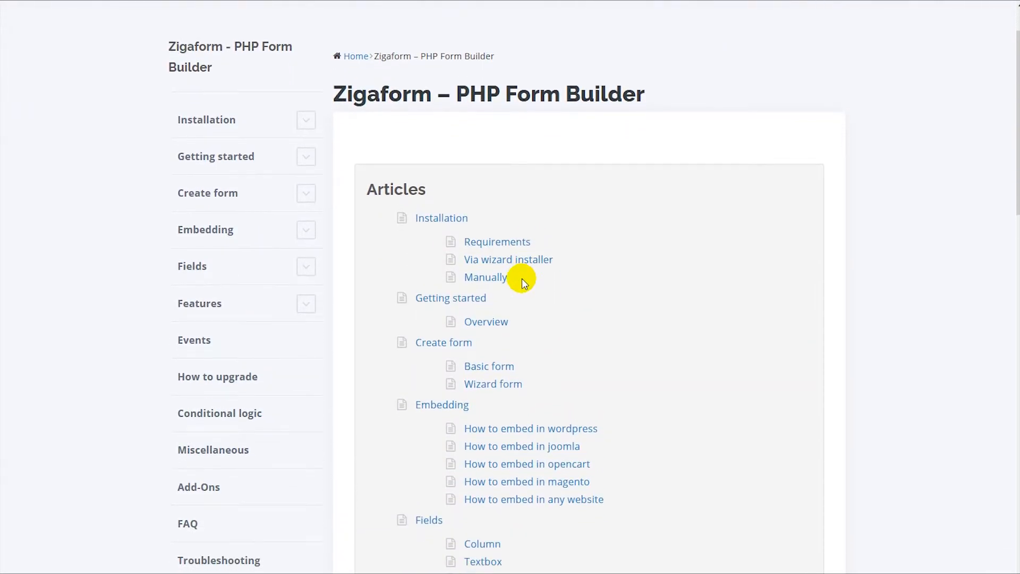
{"action": "scroll", "coordinate": [523, 278], "scroll_direction": "up", "scroll_amount": 1}
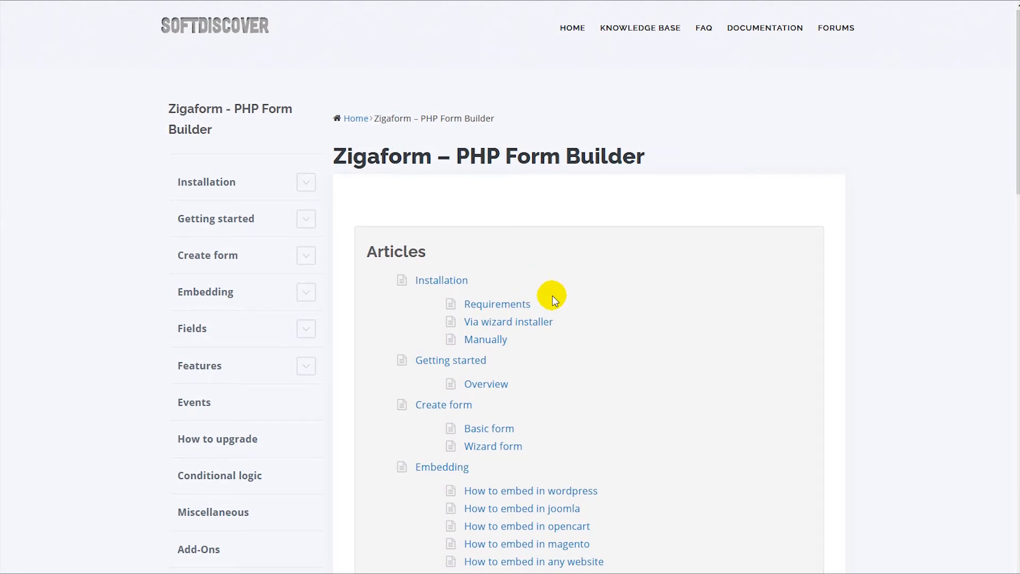
Open the 'Via wizard installer' article and launch the Zigaform installer at its requirements step.
{"action": "left_click", "coordinate": [517, 323]}
{"action": "scroll", "coordinate": [575, 287], "scroll_direction": "down", "scroll_amount": 5}
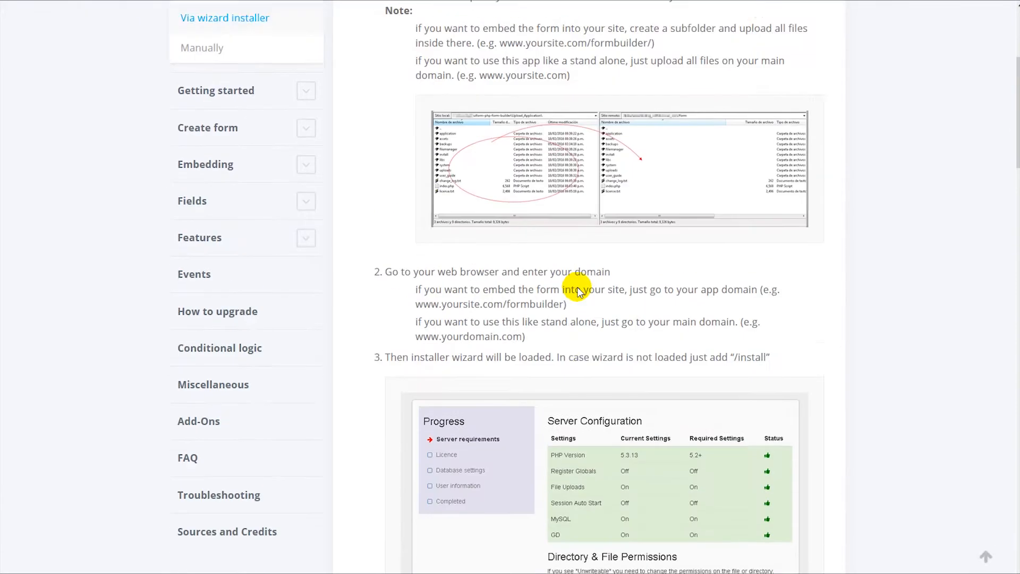
{"action": "scroll", "coordinate": [571, 283], "scroll_direction": "up", "scroll_amount": 5}
{"action": "scroll", "coordinate": [498, 256], "scroll_direction": "down", "scroll_amount": 4}
{"action": "scroll", "coordinate": [498, 255], "scroll_direction": "up", "scroll_amount": 4}
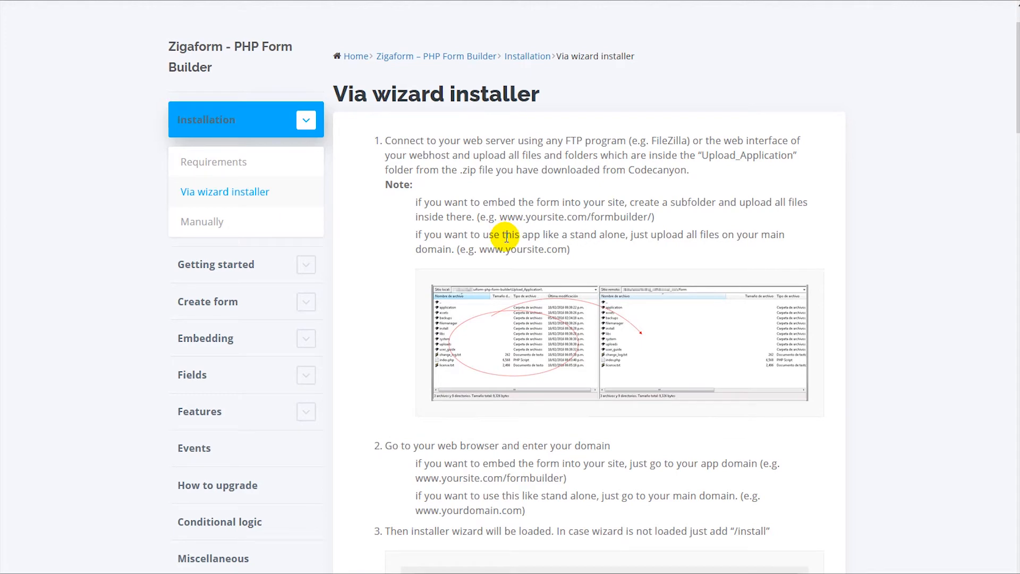
{"action": "scroll", "coordinate": [510, 235], "scroll_direction": "down", "scroll_amount": 4}
{"action": "scroll", "coordinate": [526, 255], "scroll_direction": "down", "scroll_amount": 2}
{"action": "scroll", "coordinate": [543, 269], "scroll_direction": "up", "scroll_amount": 3}
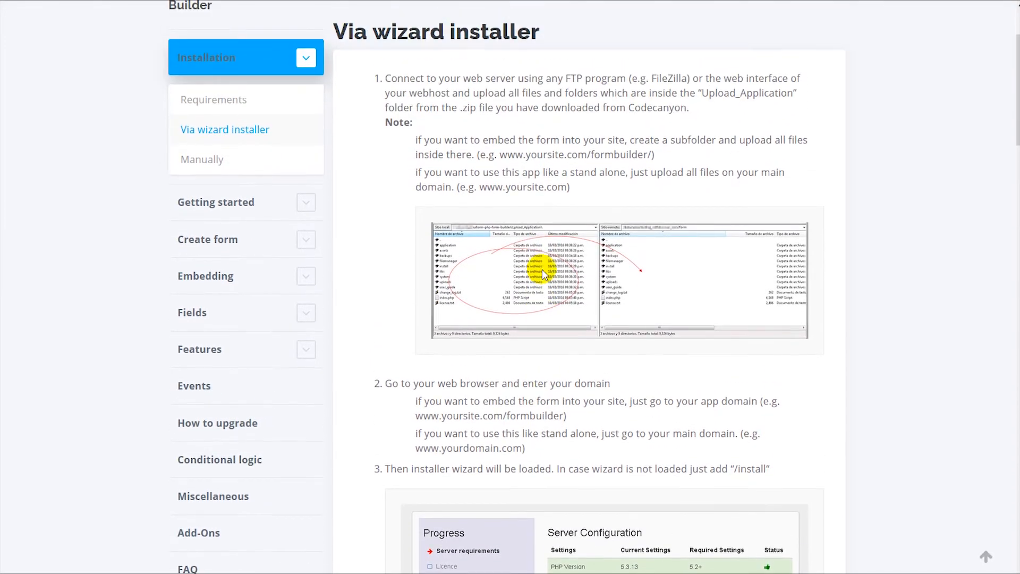
{"action": "scroll", "coordinate": [542, 272], "scroll_direction": "down", "scroll_amount": 2}
{"action": "scroll", "coordinate": [550, 283], "scroll_direction": "up", "scroll_amount": 2}
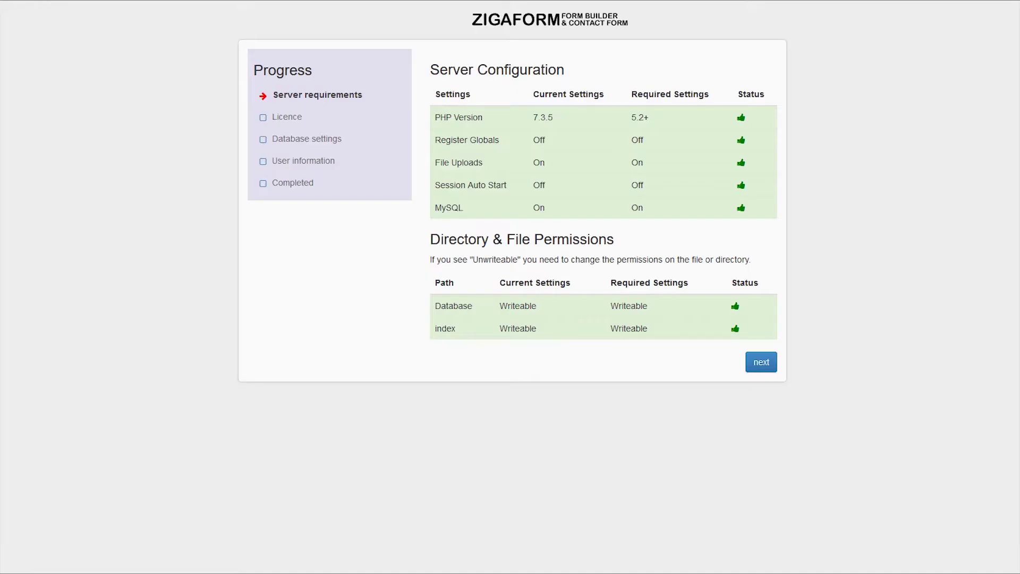
{"action": "left_click", "coordinate": [462, 144]}
Enter the MySQL hostname, user and database name and continue to the user information step.
{"action": "left_click", "coordinate": [579, 120]}
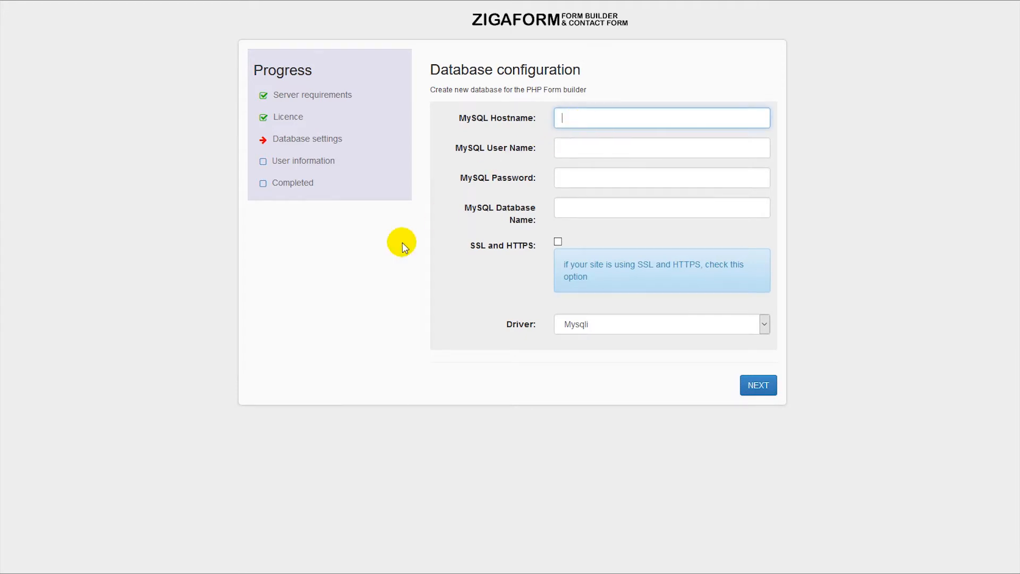
{"action": "left_click", "coordinate": [203, 314]}
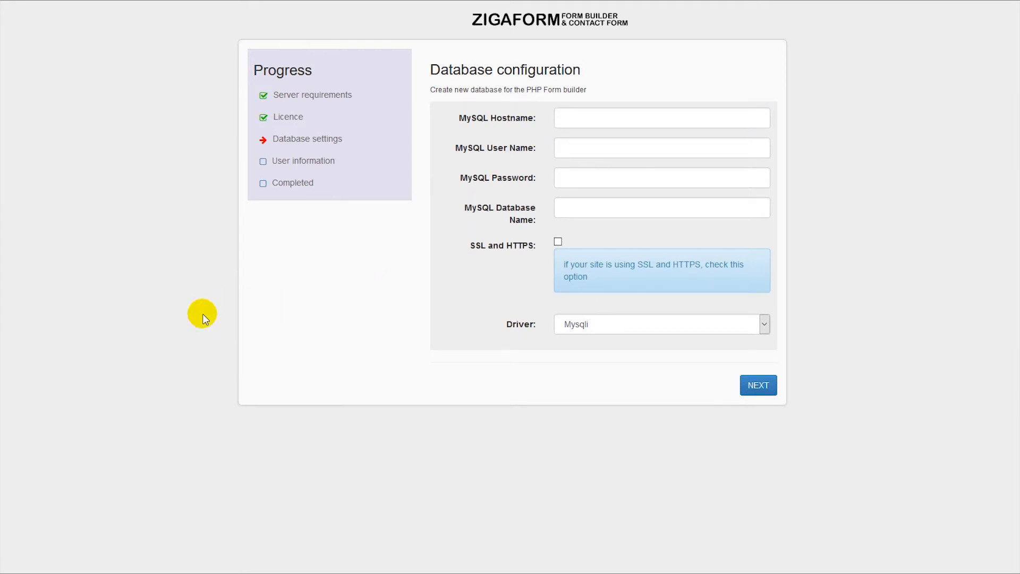
{"action": "left_click", "coordinate": [754, 385]}
{"action": "left_click", "coordinate": [580, 105]}
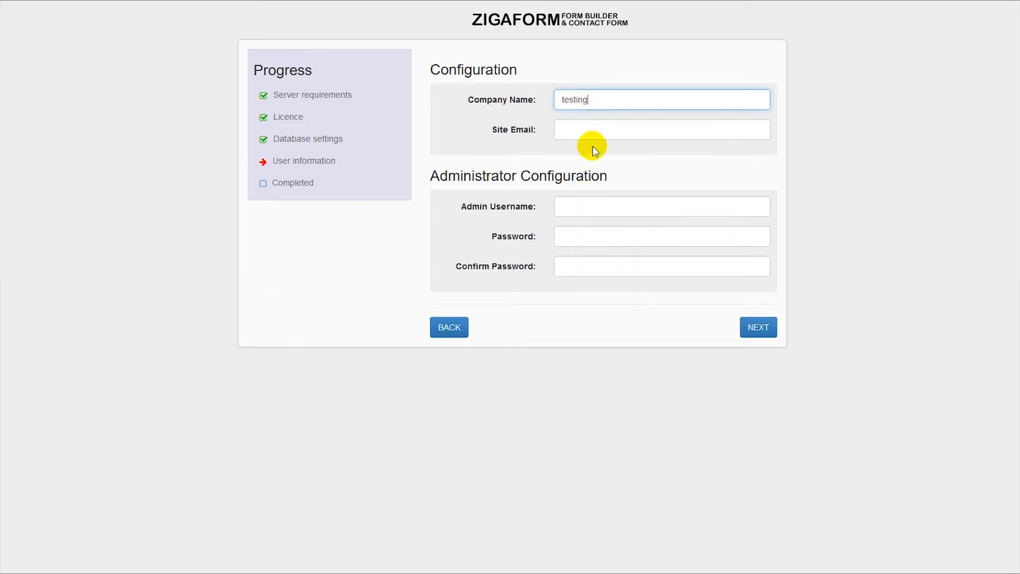
Enter company 'testing', site email, admin username 'admin' with password, and finish installation.
{"action": "left_click", "coordinate": [588, 130]}
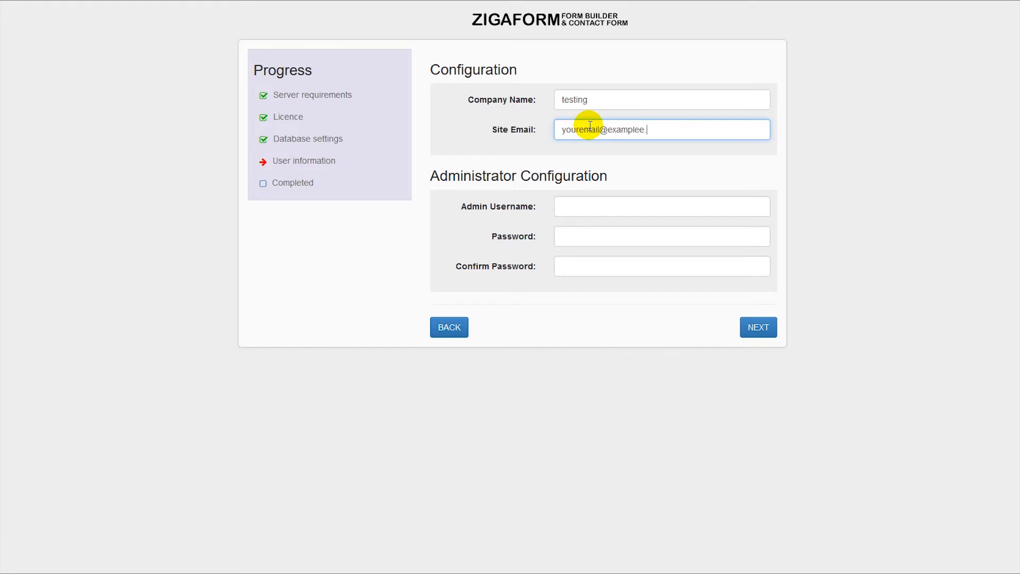
{"action": "left_click", "coordinate": [615, 201]}
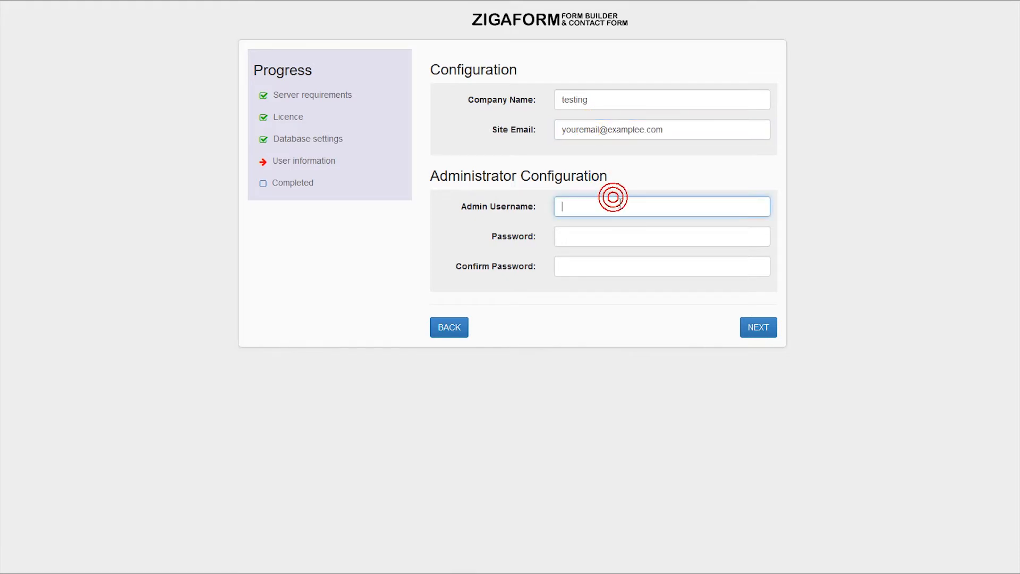
{"action": "key", "text": "Tab"}
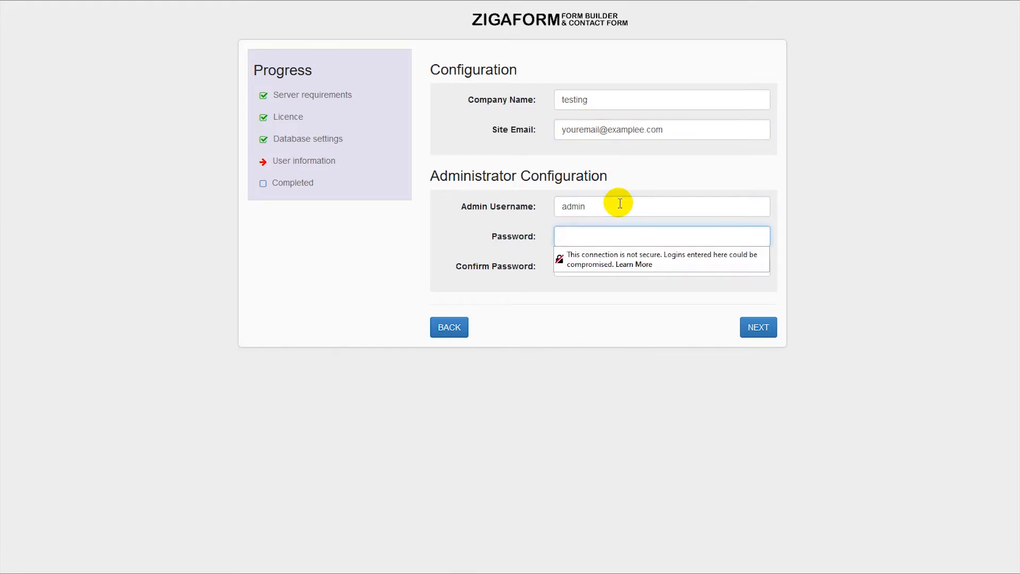
{"action": "key", "text": "Tab"}
{"action": "type", "text": "a"}
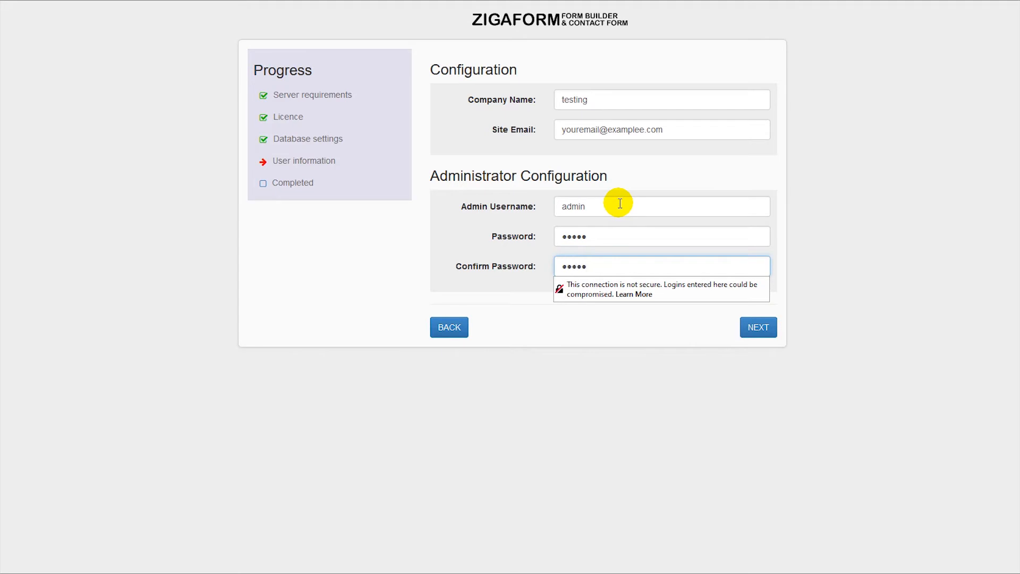
{"action": "left_click", "coordinate": [758, 327]}
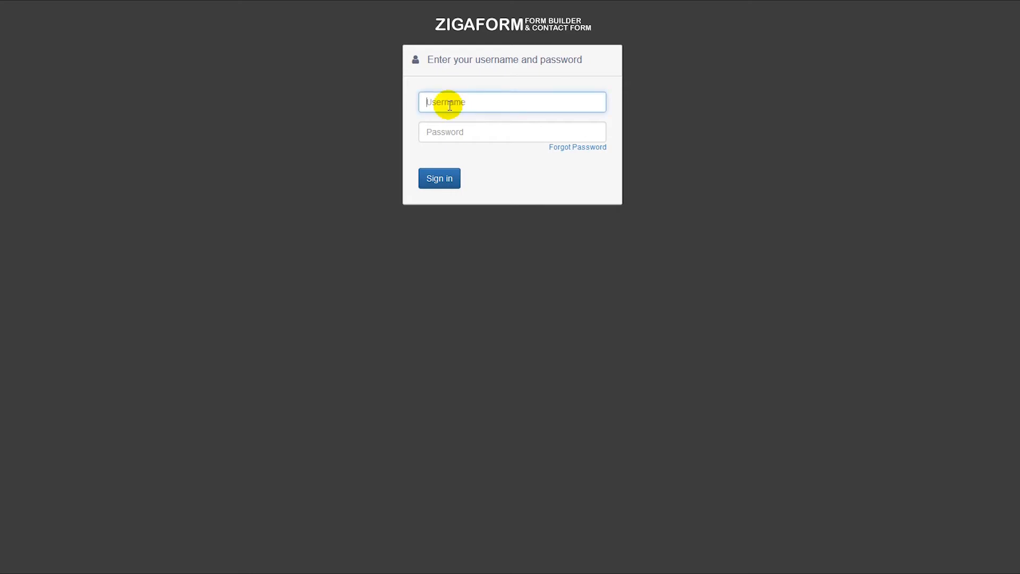
{"action": "type", "text": "n"}
Sign in to the backend as admin and start creating a new form from the empty forms list.
{"action": "key", "text": "Tab"}
{"action": "type", "text": "a"}
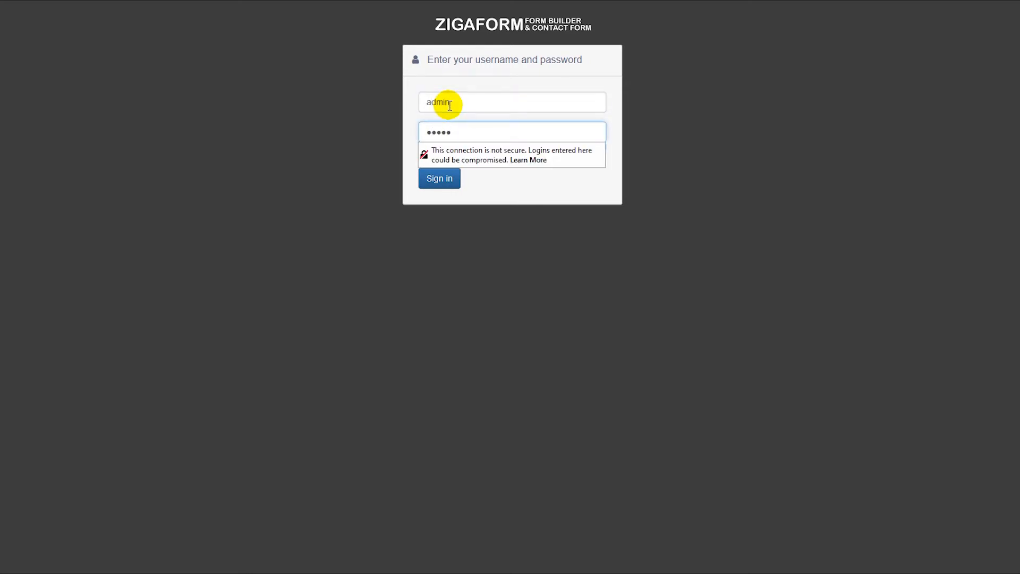
{"action": "left_click", "coordinate": [439, 178]}
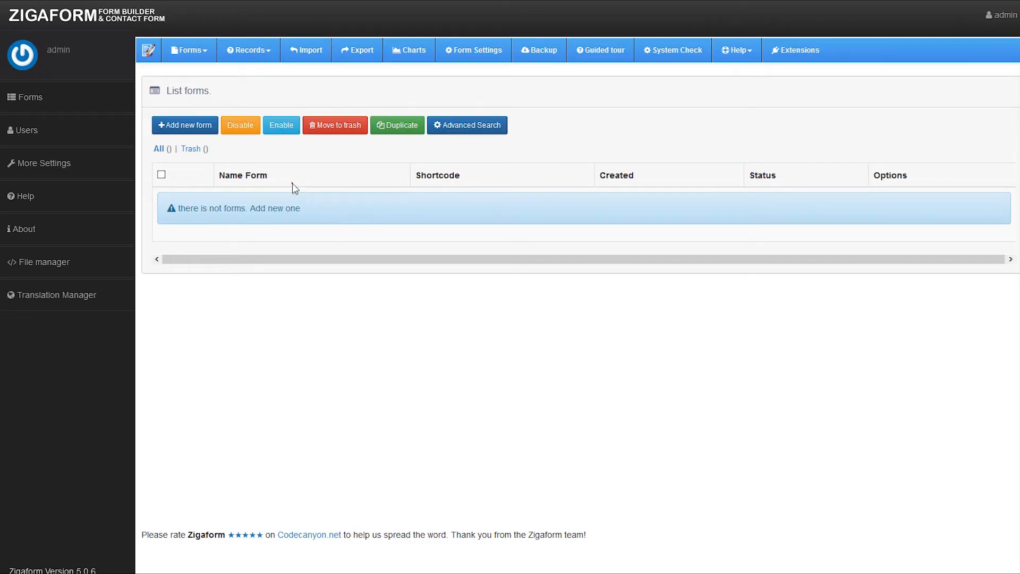
{"action": "left_click", "coordinate": [183, 124]}
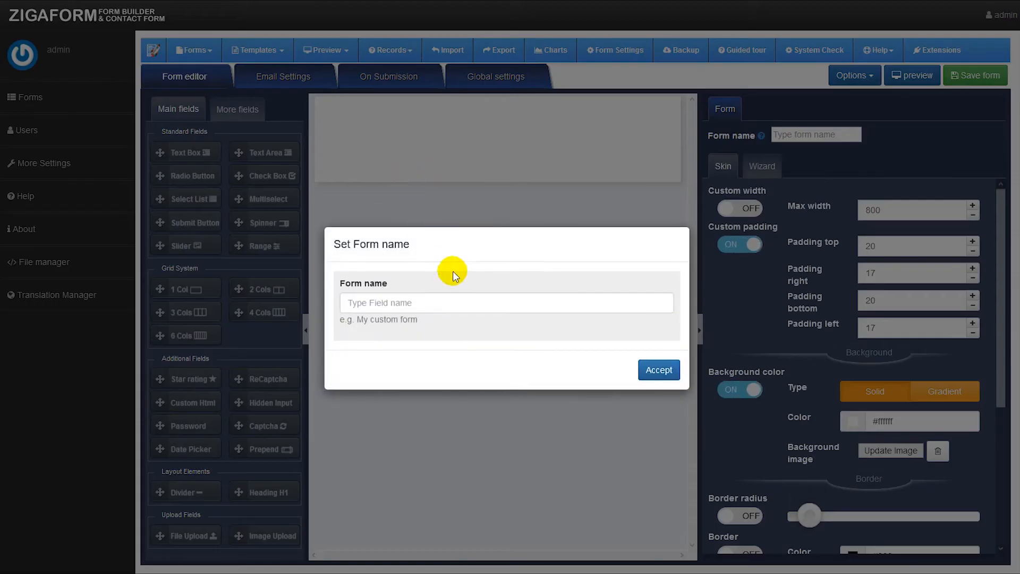
Name the form 'test form', load the Contact us template, save it and show its email settings.
{"action": "left_click", "coordinate": [457, 303]}
{"action": "type", "text": "test form"}
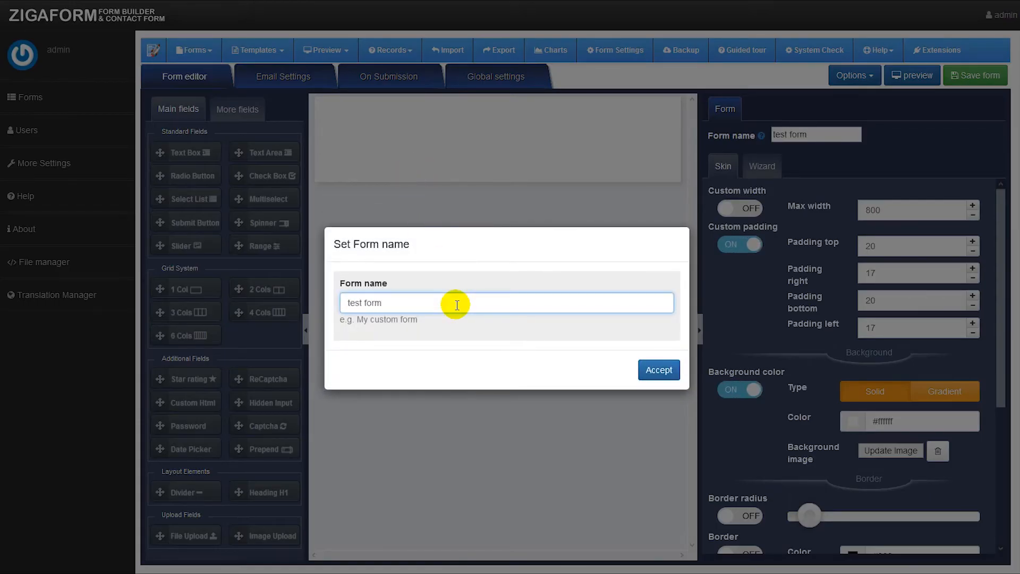
{"action": "left_click", "coordinate": [659, 370]}
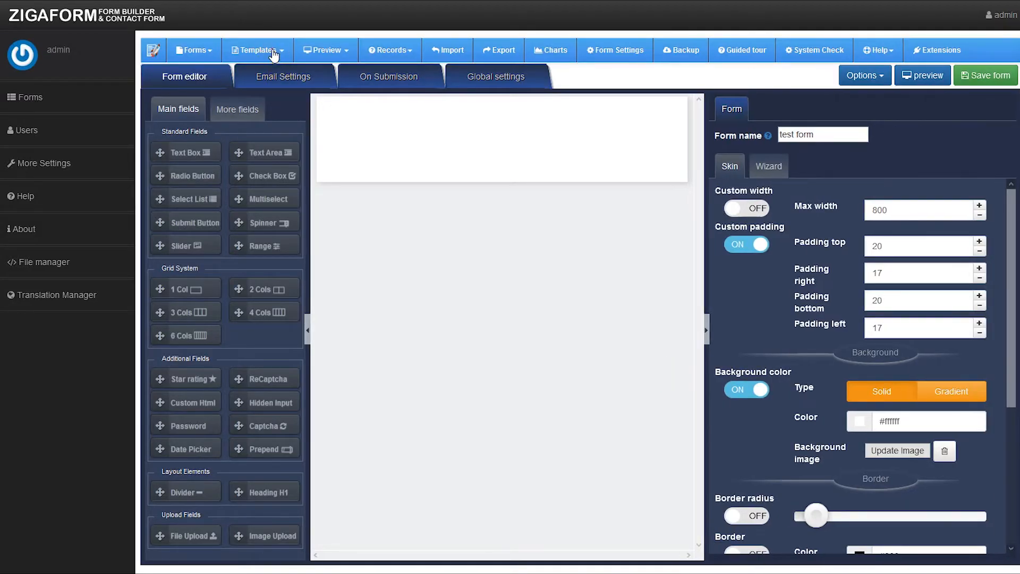
{"action": "left_click", "coordinate": [257, 49]}
{"action": "left_click", "coordinate": [256, 73]}
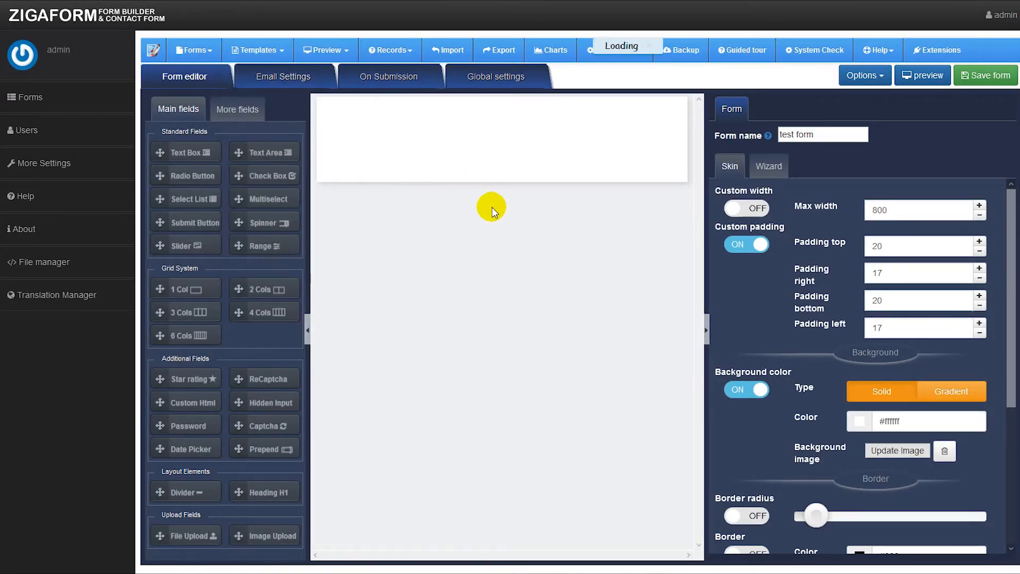
{"action": "left_click", "coordinate": [981, 80]}
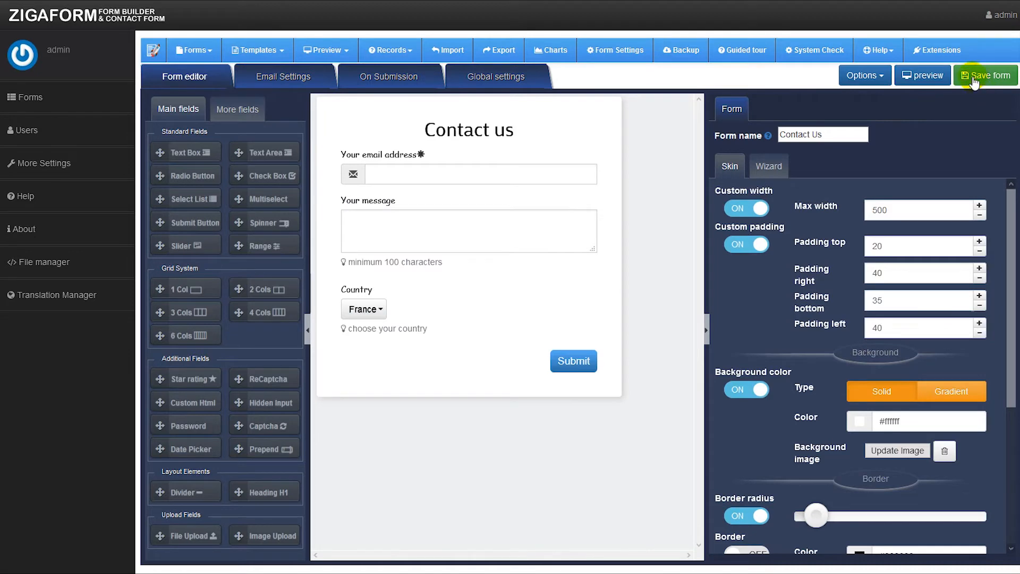
{"action": "left_click", "coordinate": [283, 76]}
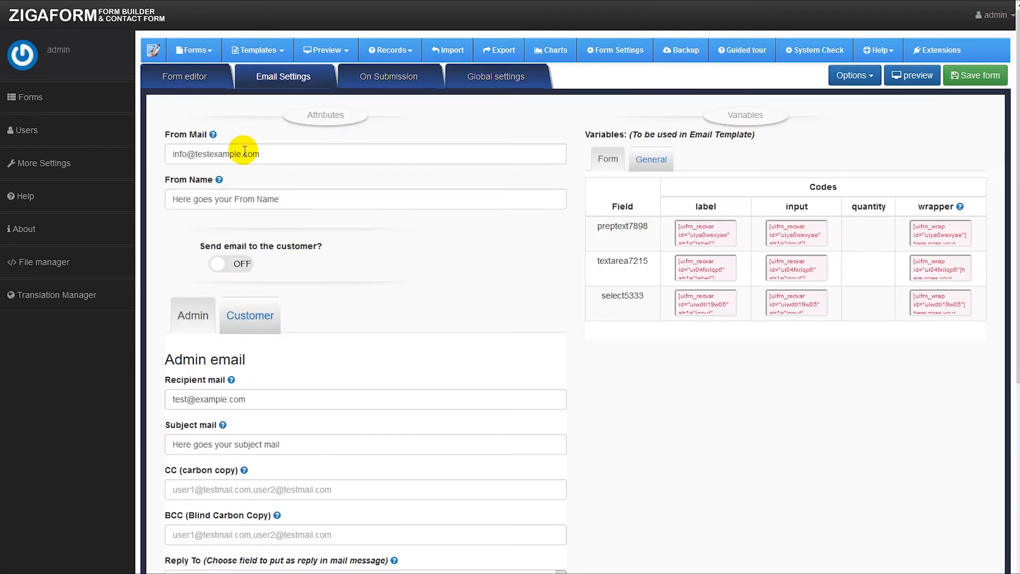
Check the sender email, save the Contact Us form and dismiss the shortcodes confirmation.
{"action": "left_click_drag", "start_coordinate": [230, 154], "coordinate": [263, 154]}
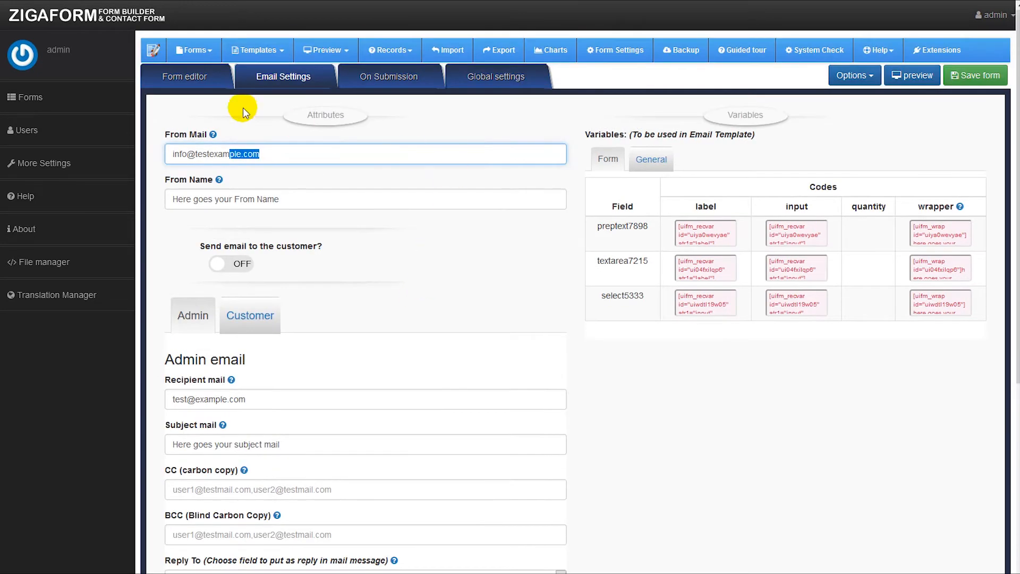
{"action": "left_click", "coordinate": [183, 76]}
{"action": "left_click", "coordinate": [981, 75]}
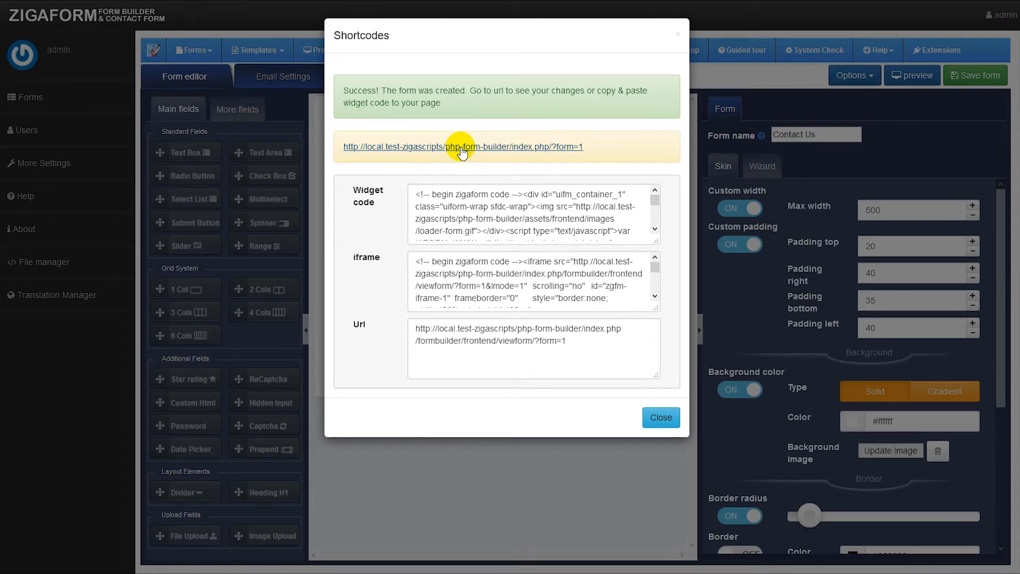
{"action": "left_click", "coordinate": [661, 416]}
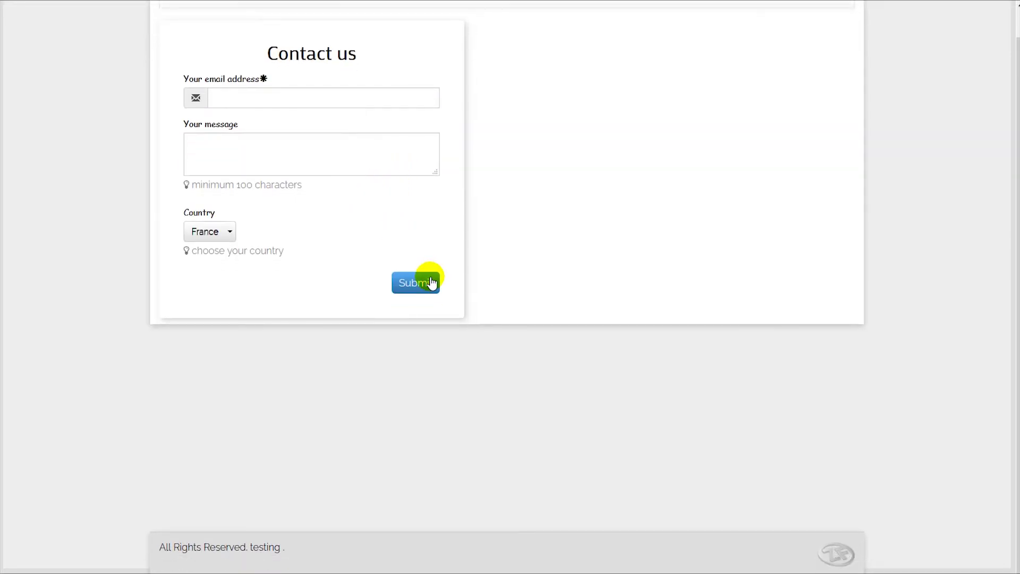
{"action": "left_click", "coordinate": [430, 279]}
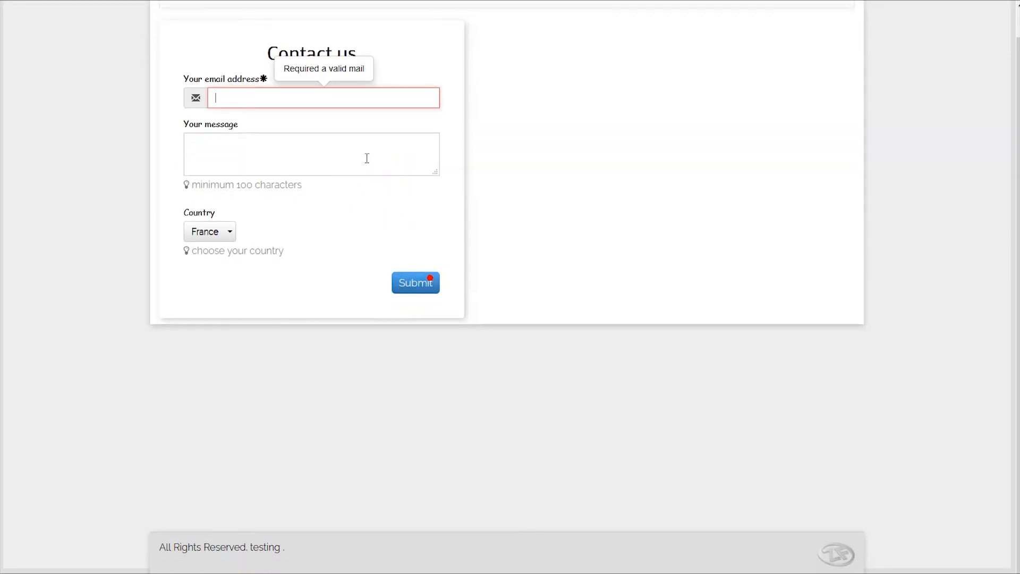
{"action": "left_click", "coordinate": [260, 98]}
{"action": "type", "text": "testing"}
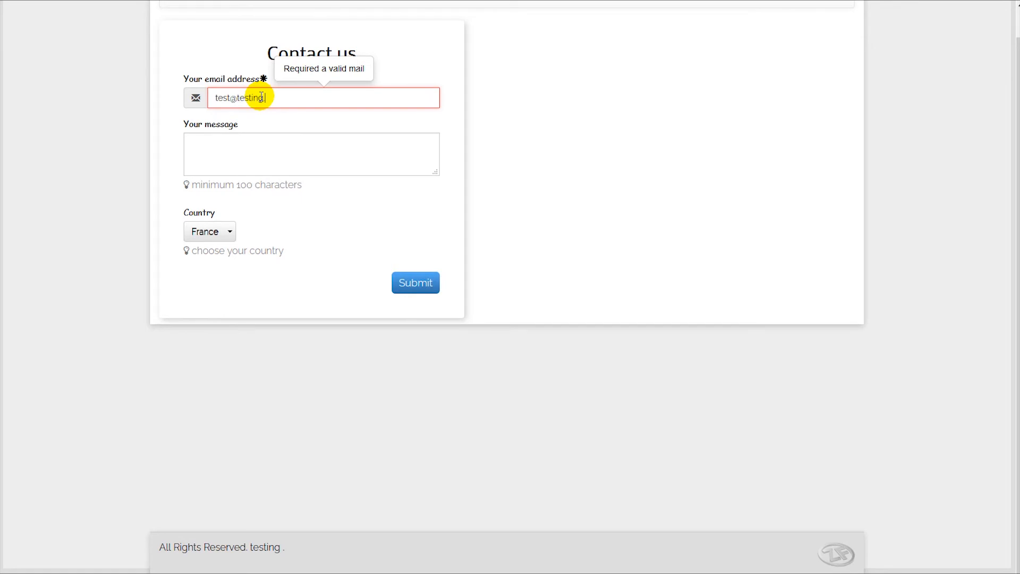
{"action": "type", "text": ".com"}
{"action": "left_click", "coordinate": [271, 146]}
{"action": "type", "text": "test"}
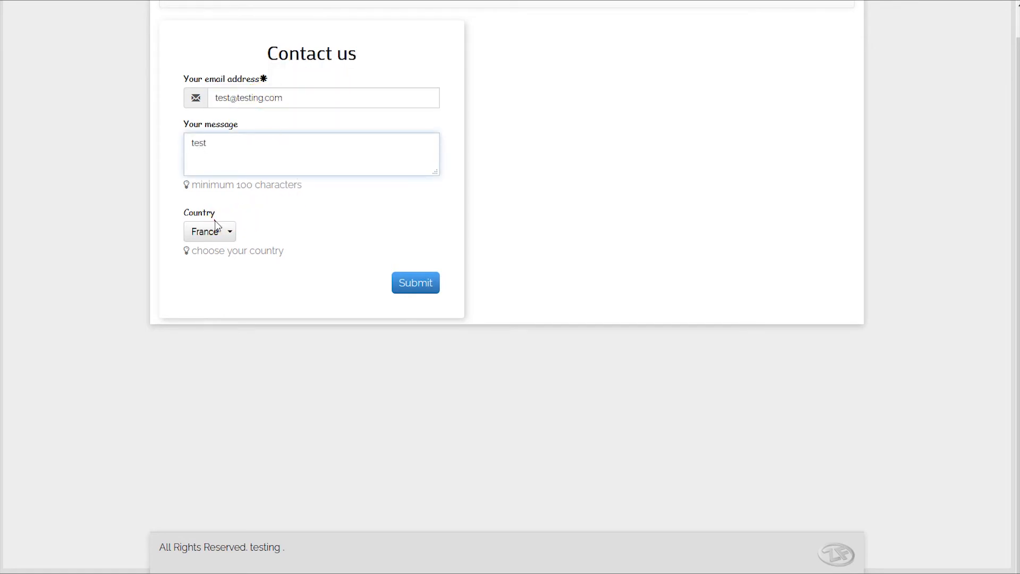
{"action": "left_click", "coordinate": [211, 231]}
{"action": "left_click", "coordinate": [207, 271]}
{"action": "left_click", "coordinate": [425, 281]}
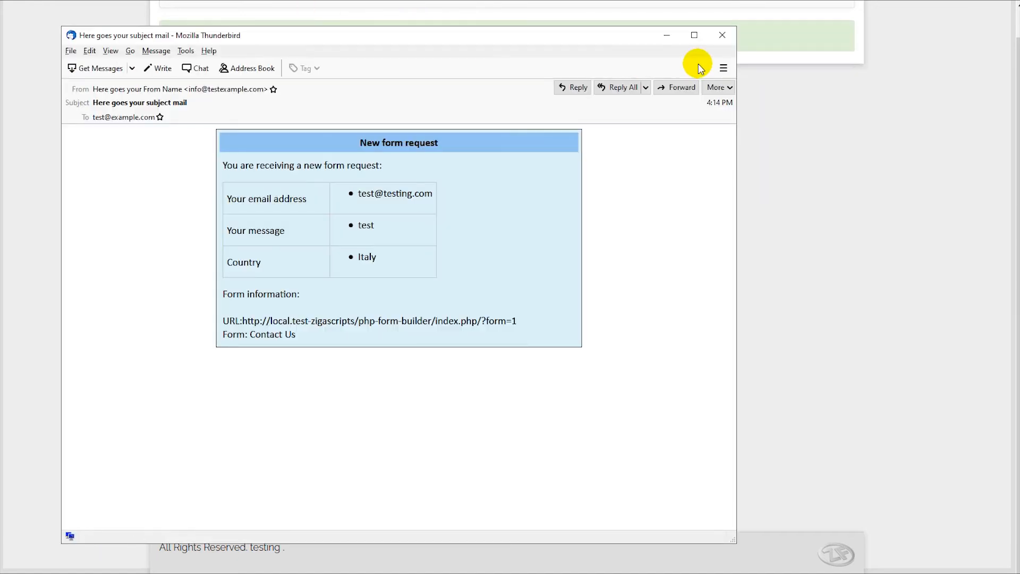
Review the received new-form-request notification email in Thunderbird and close it.
{"action": "left_click_drag", "start_coordinate": [628, 41], "coordinate": [661, 45]}
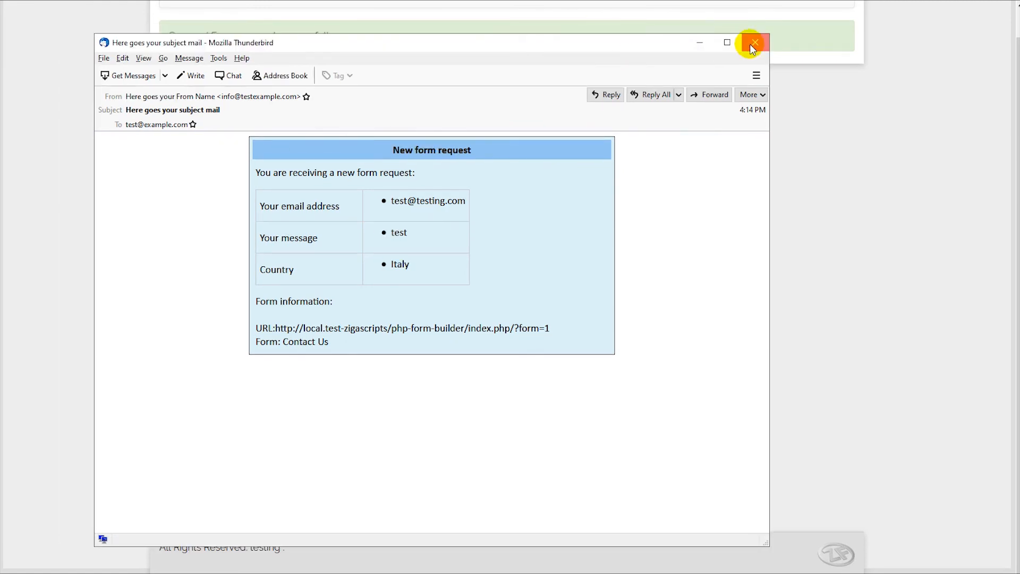
{"action": "left_click", "coordinate": [753, 43]}
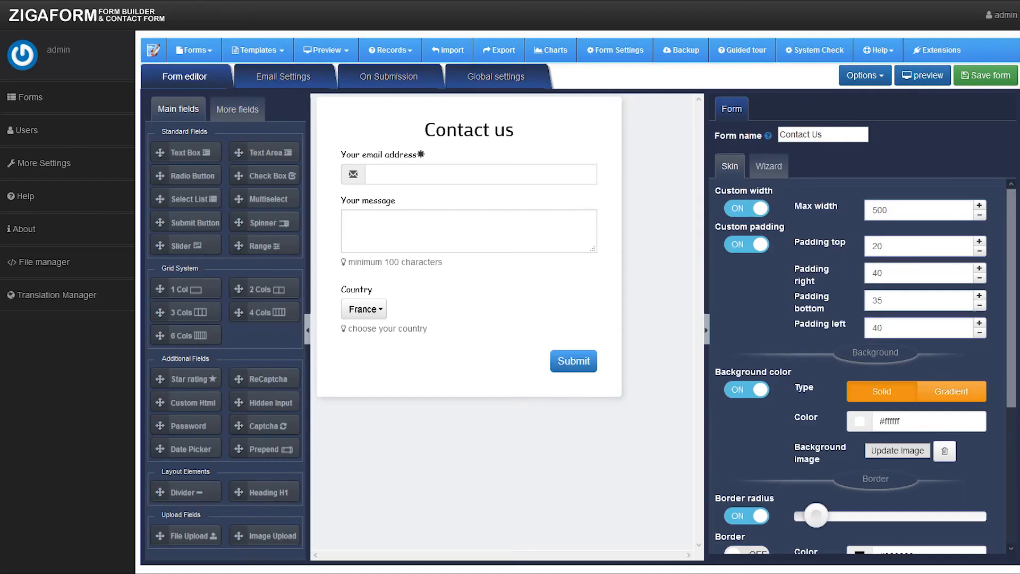
Go to Forms > List forms and bring up the Contact Us form's shortcodes window.
{"action": "left_click", "coordinate": [194, 50]}
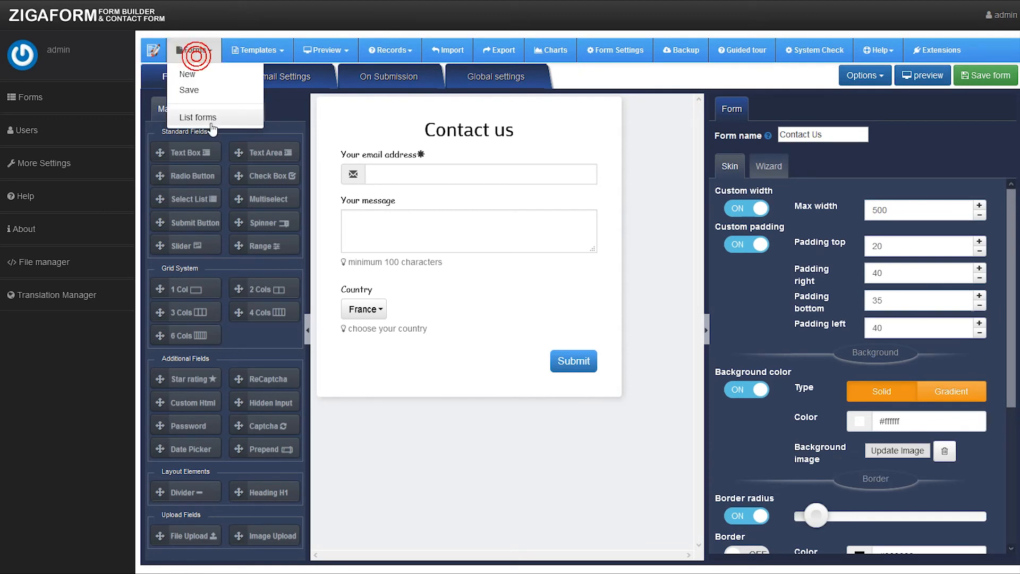
{"action": "left_click", "coordinate": [194, 84]}
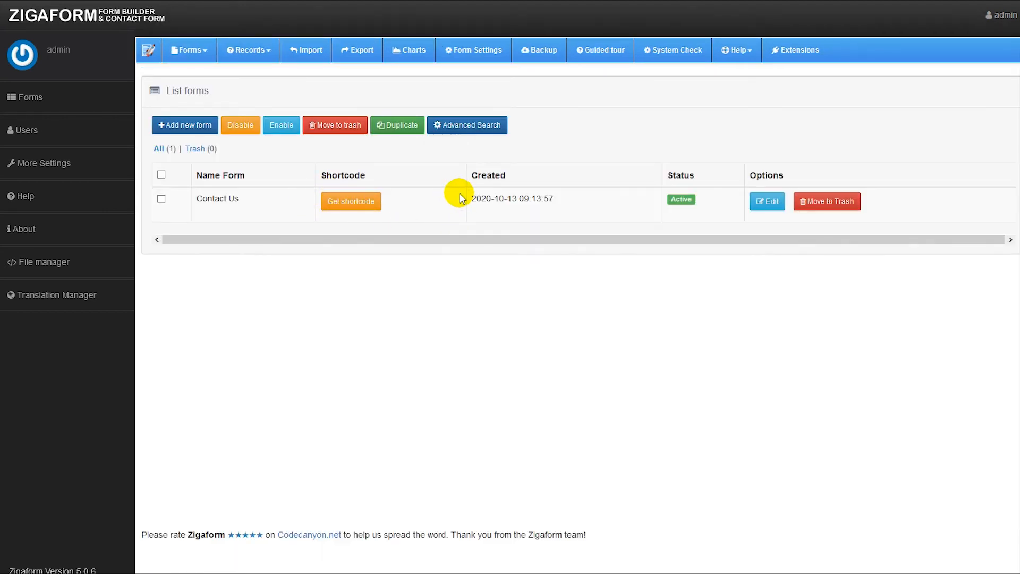
{"action": "left_click", "coordinate": [358, 201]}
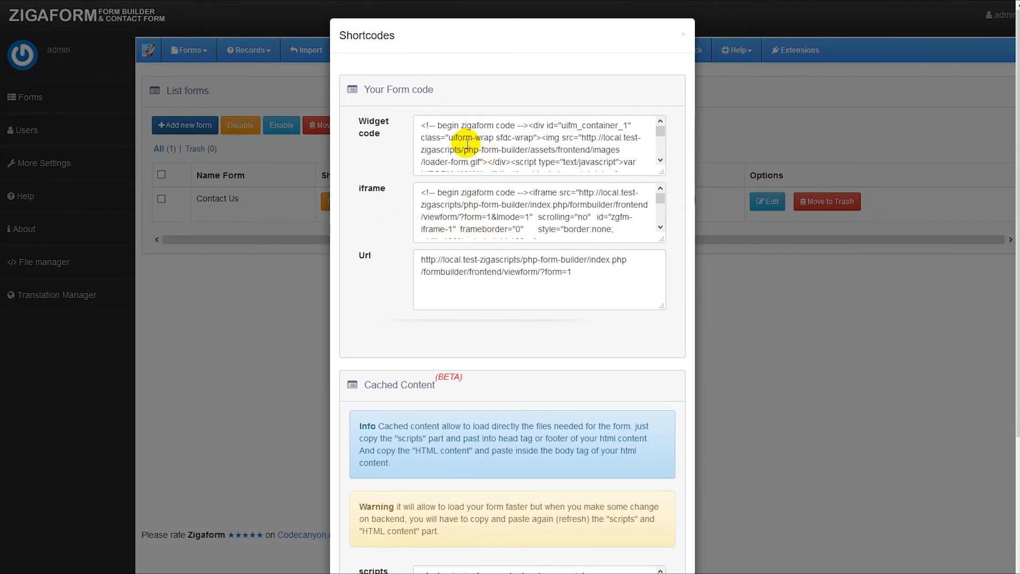
Copy the Contact Us widget code, close the codes dialog and test the embedded form.
{"action": "left_click", "coordinate": [467, 143]}
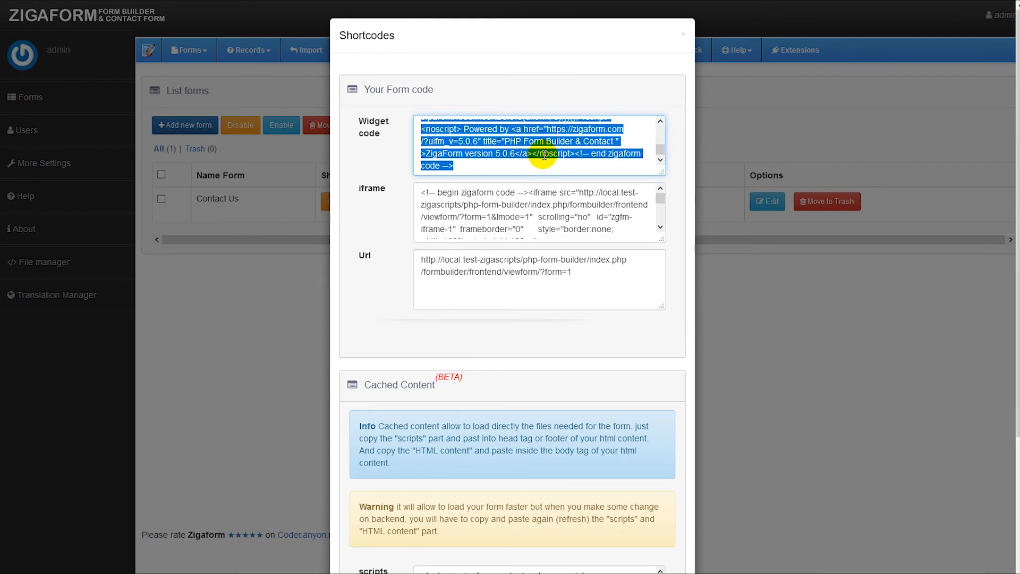
{"action": "left_click", "coordinate": [701, 139]}
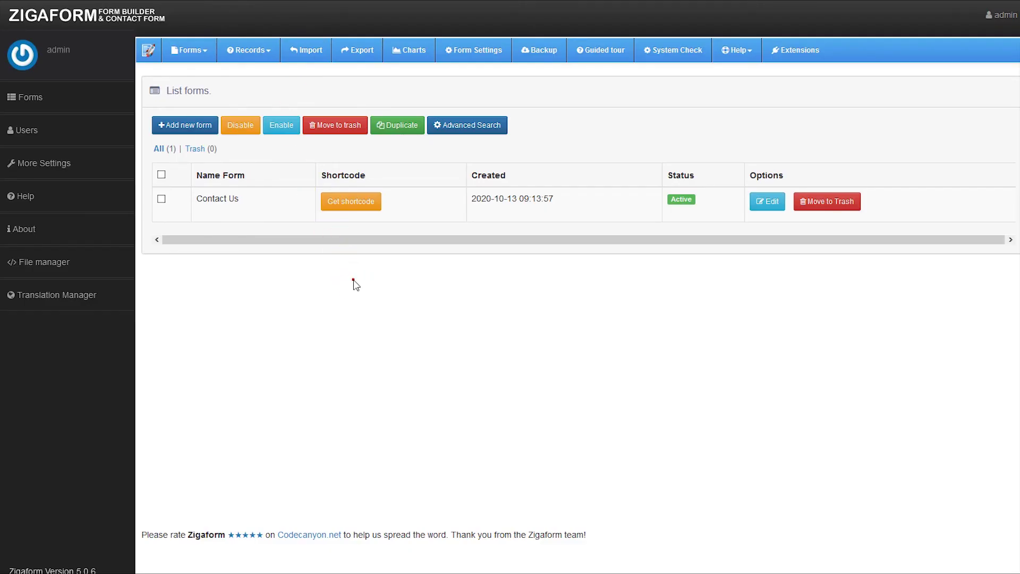
{"action": "left_click", "coordinate": [429, 315]}
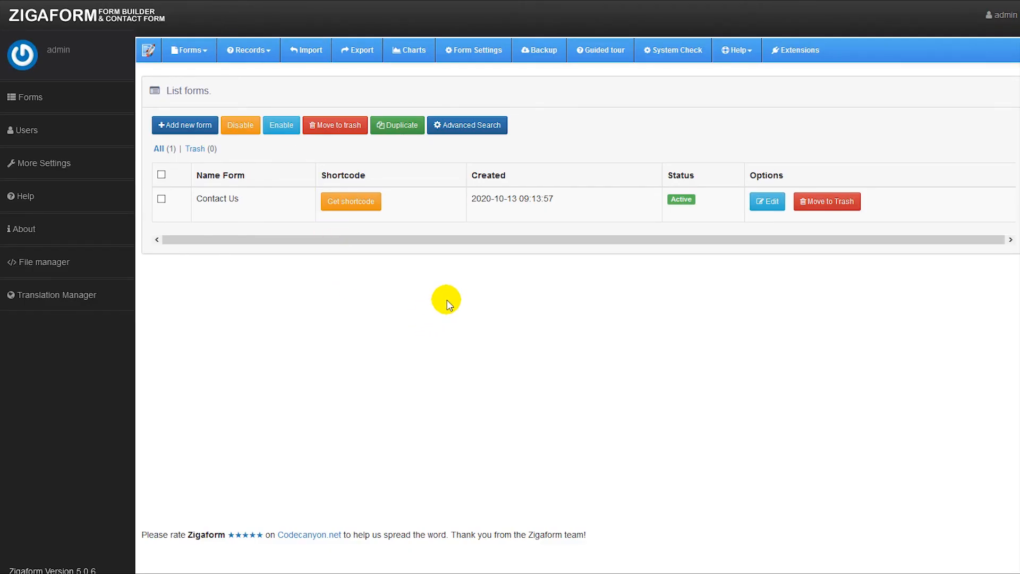